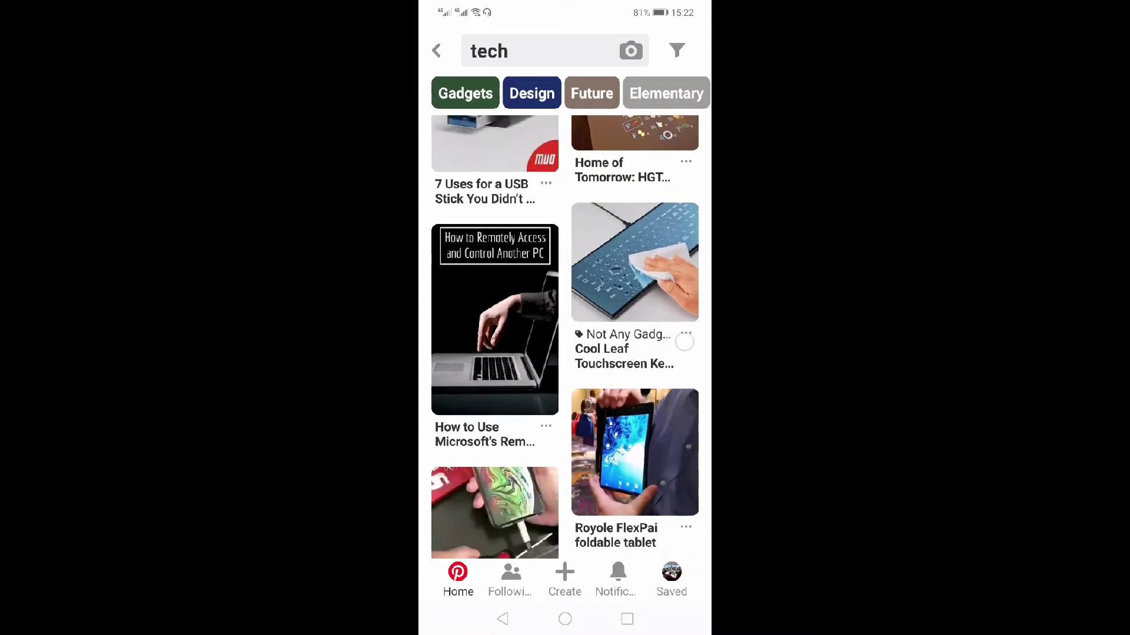
scroll(636, 410, "up", 5)
scroll(635, 410, "down", 1)
scroll(636, 410, "down", 3)
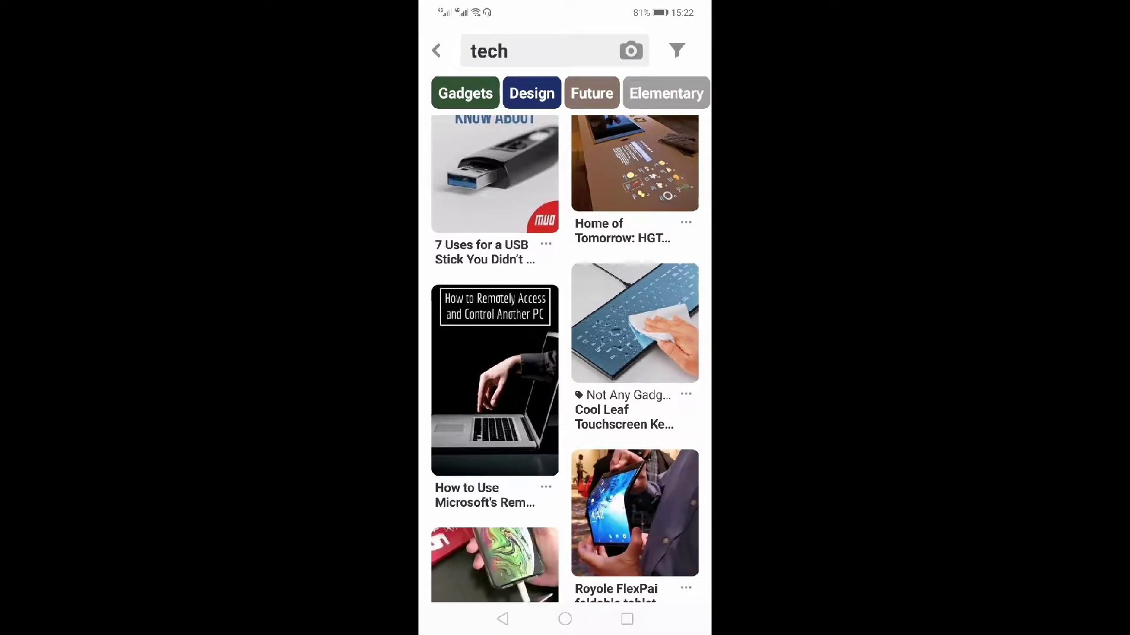
scroll(565, 359, "down", 3)
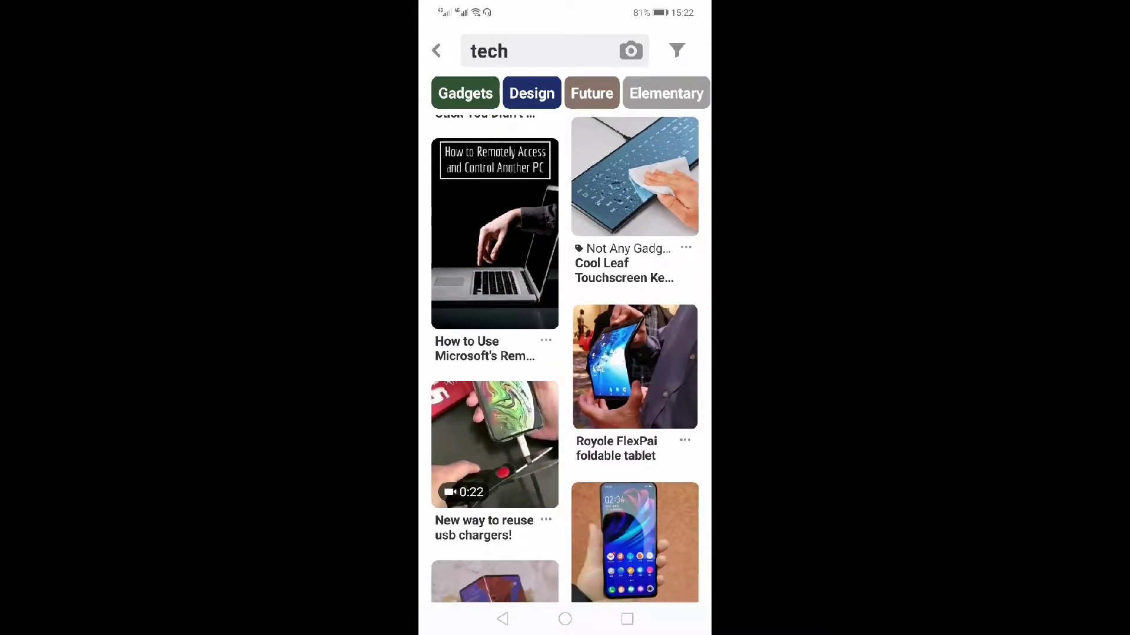
scroll(638, 504, "down", 2)
scroll(637, 442, "up", 1)
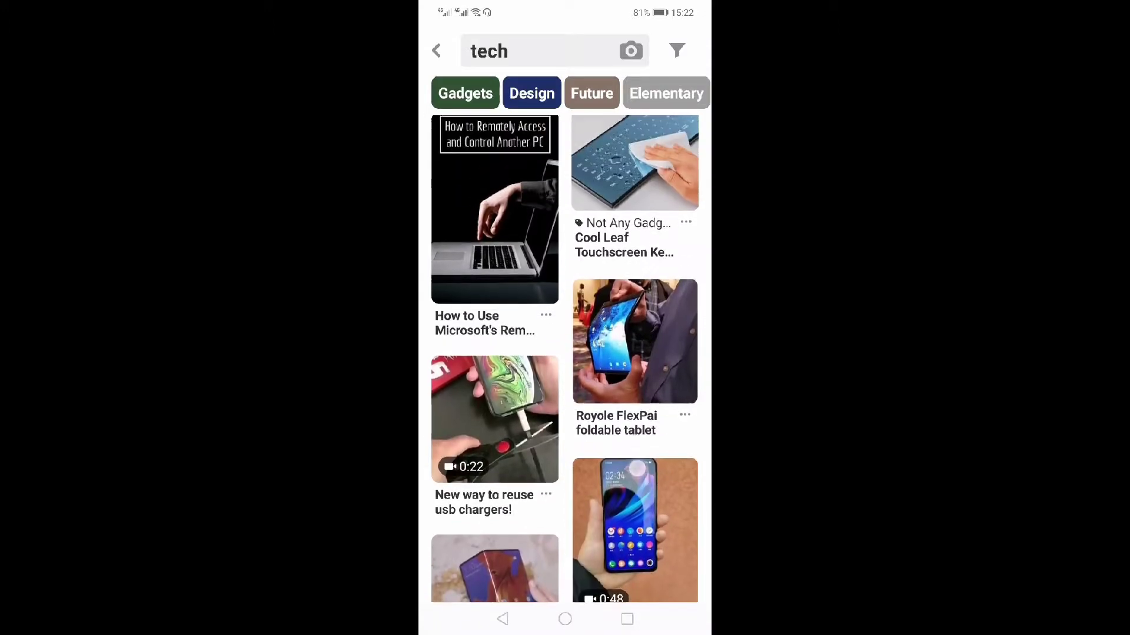
scroll(637, 442, "up", 1)
scroll(659, 390, "down", 3)
scroll(659, 390, "up", 3)
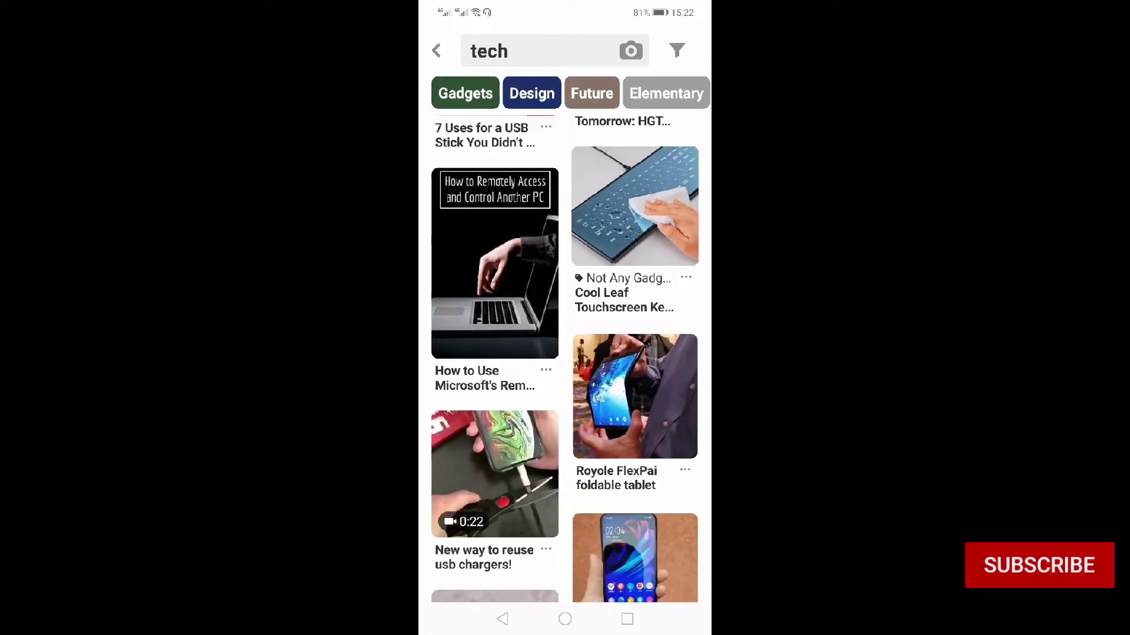
left_click(494, 264)
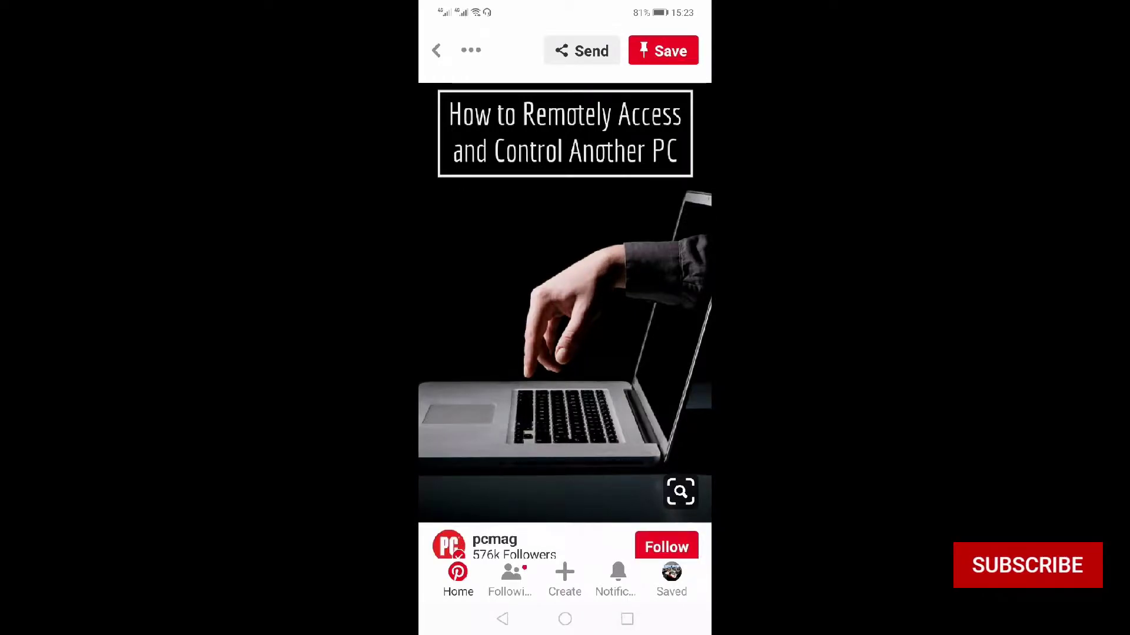
left_click(632, 388)
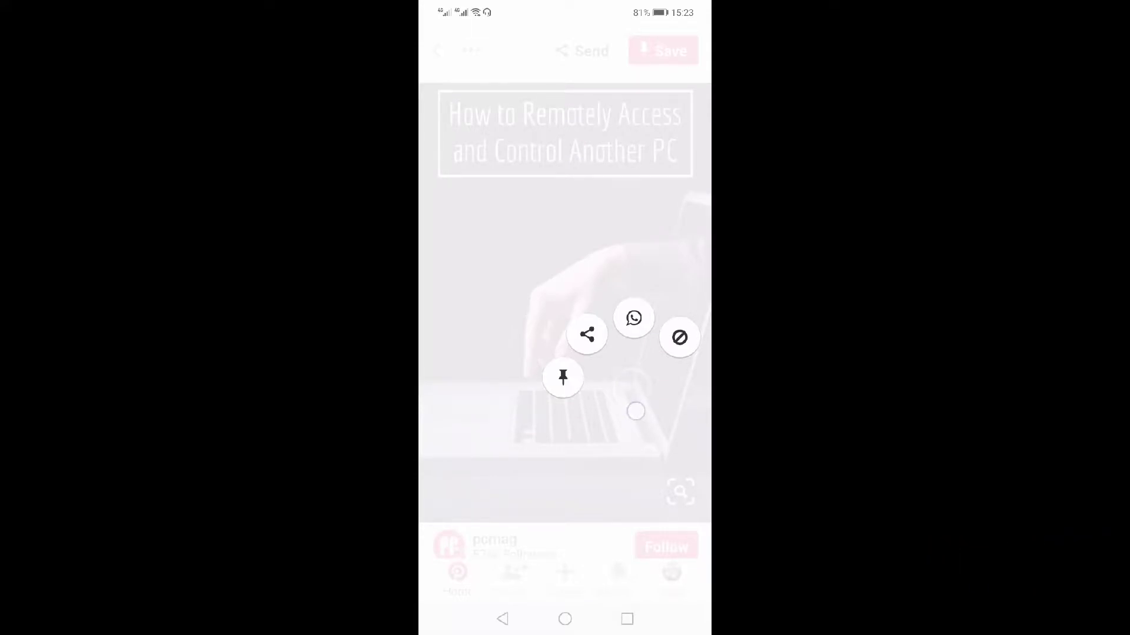
left_click(635, 411)
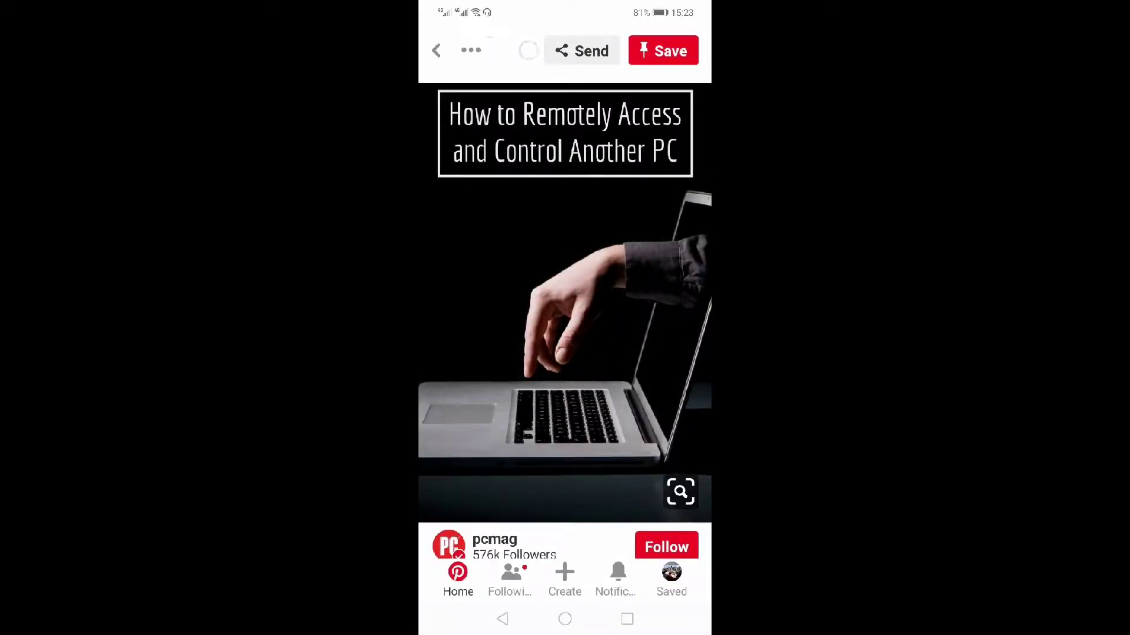
left_click(565, 53)
- Save the remote-access laptop pin image, granting storage permission, and go back to the tech results
left_click(471, 50)
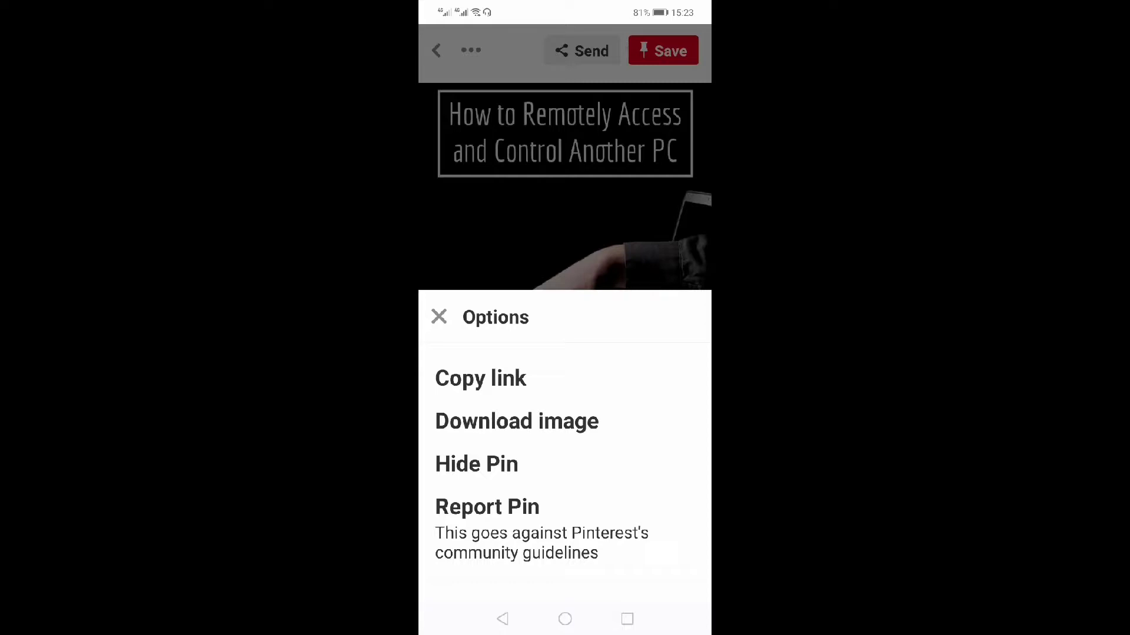
left_click(516, 421)
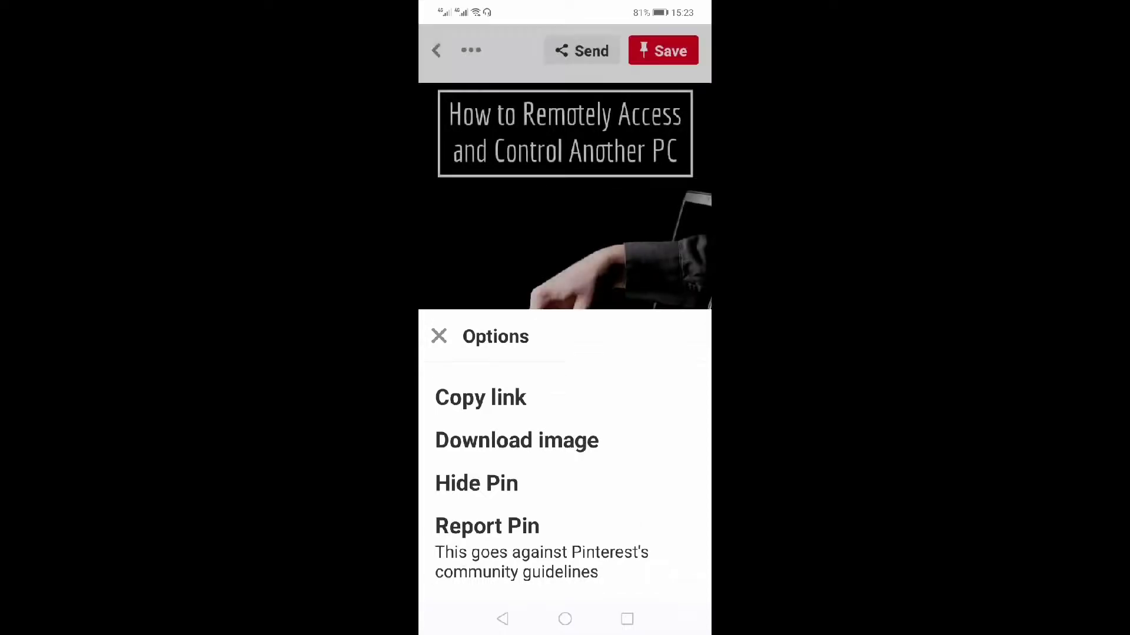
left_click(634, 560)
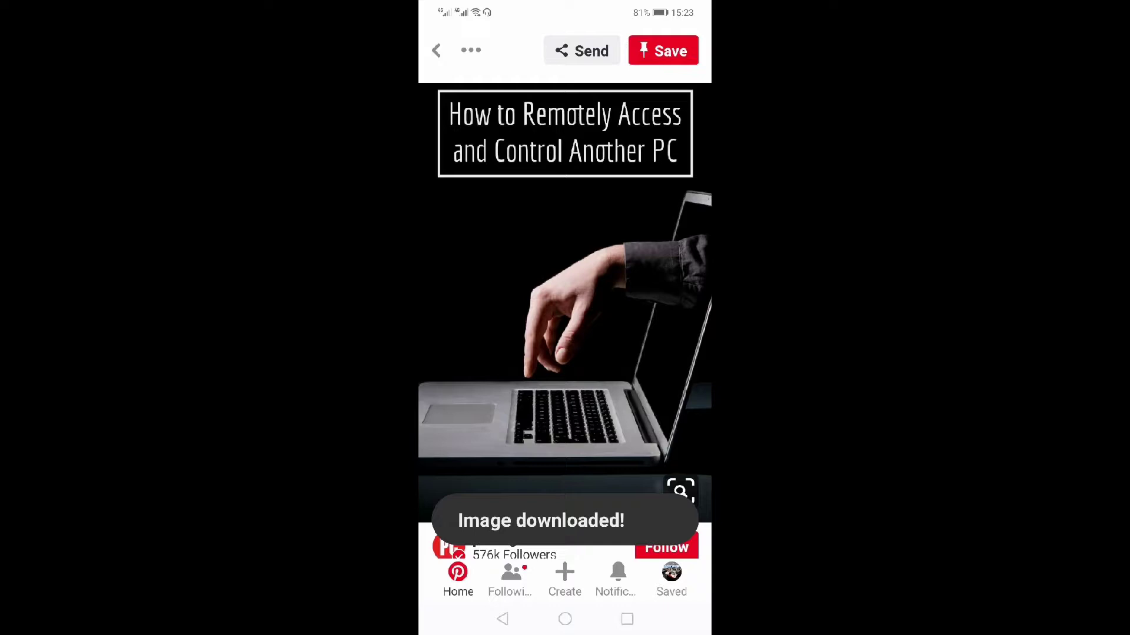
left_click(444, 51)
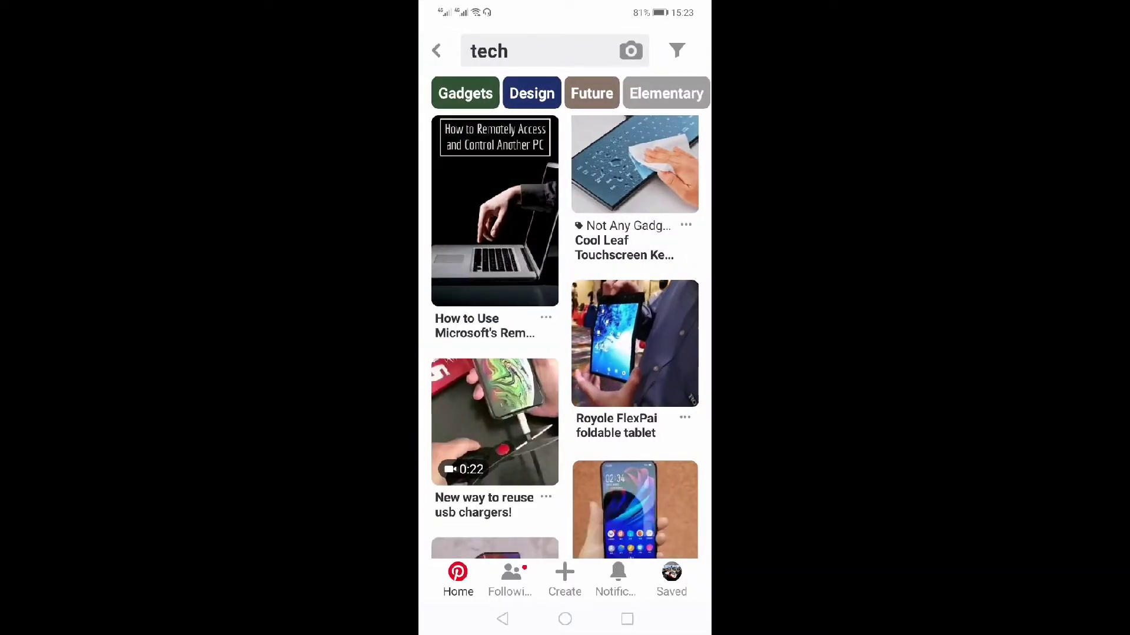
scroll(565, 335, "up", 3)
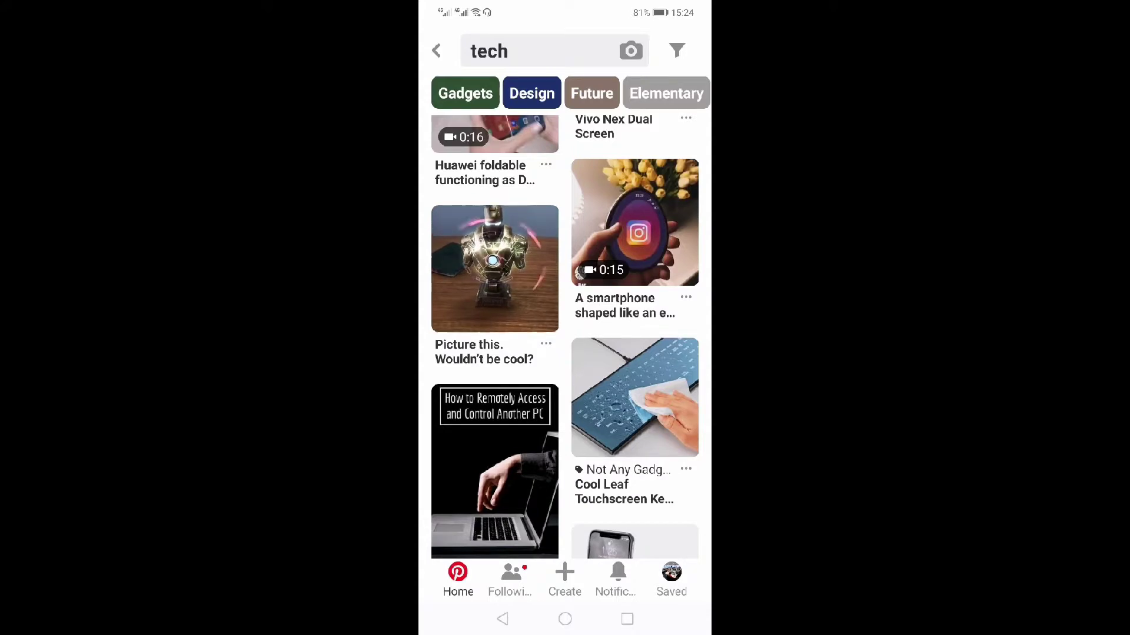
scroll(565, 337, "up", 2)
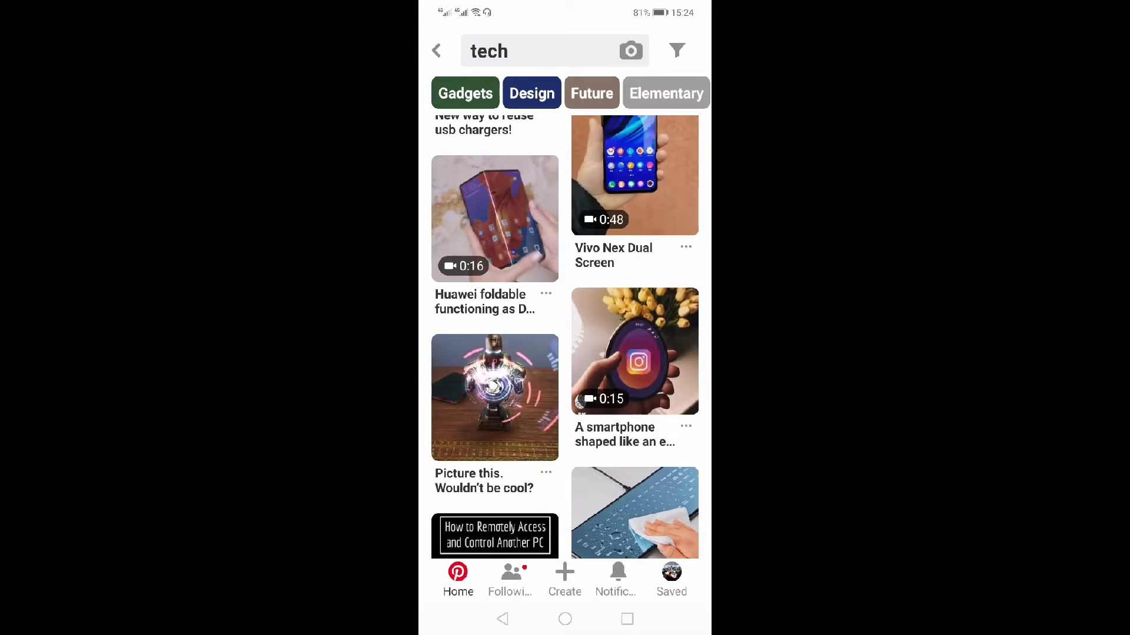
- Copy the link of the egg-shaped smartphone video pin from its options menu
left_click(495, 536)
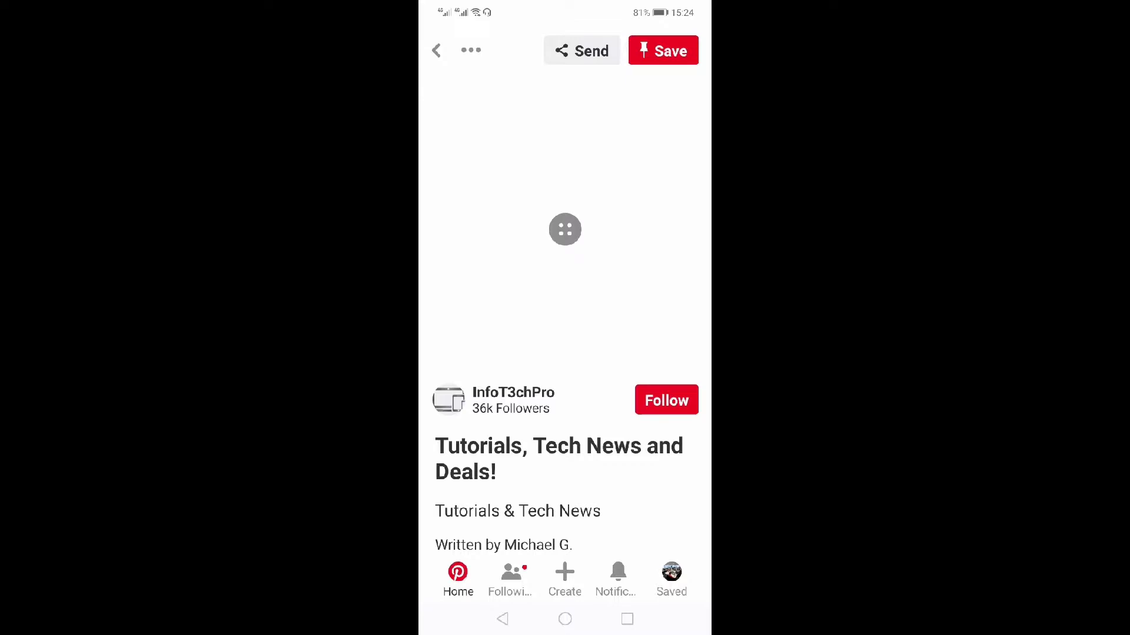
left_click(470, 50)
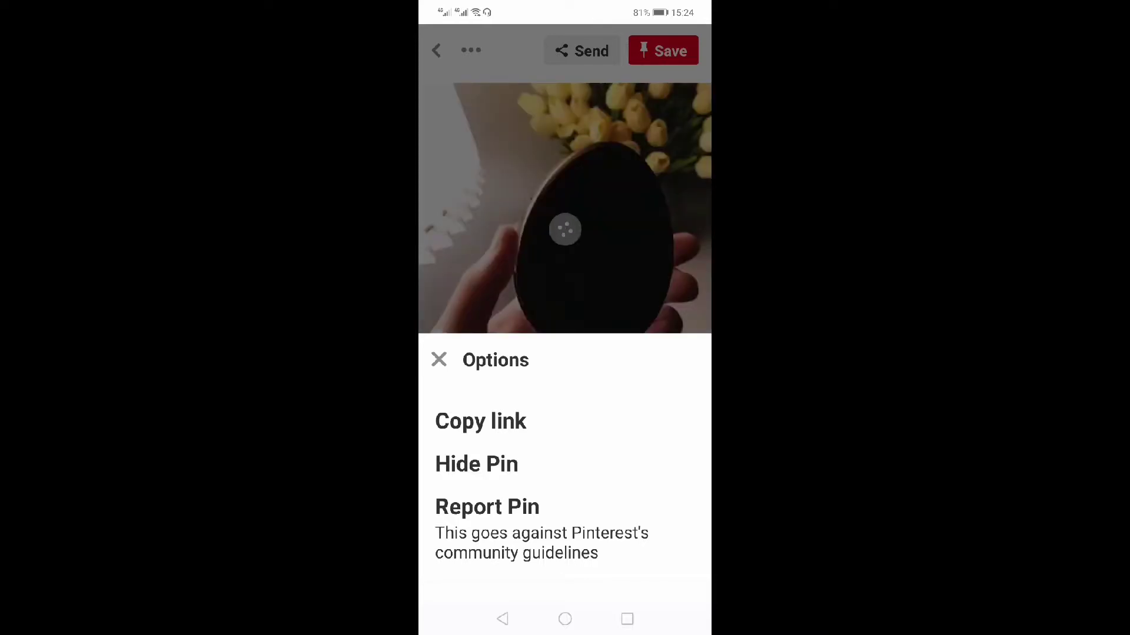
left_click(505, 421)
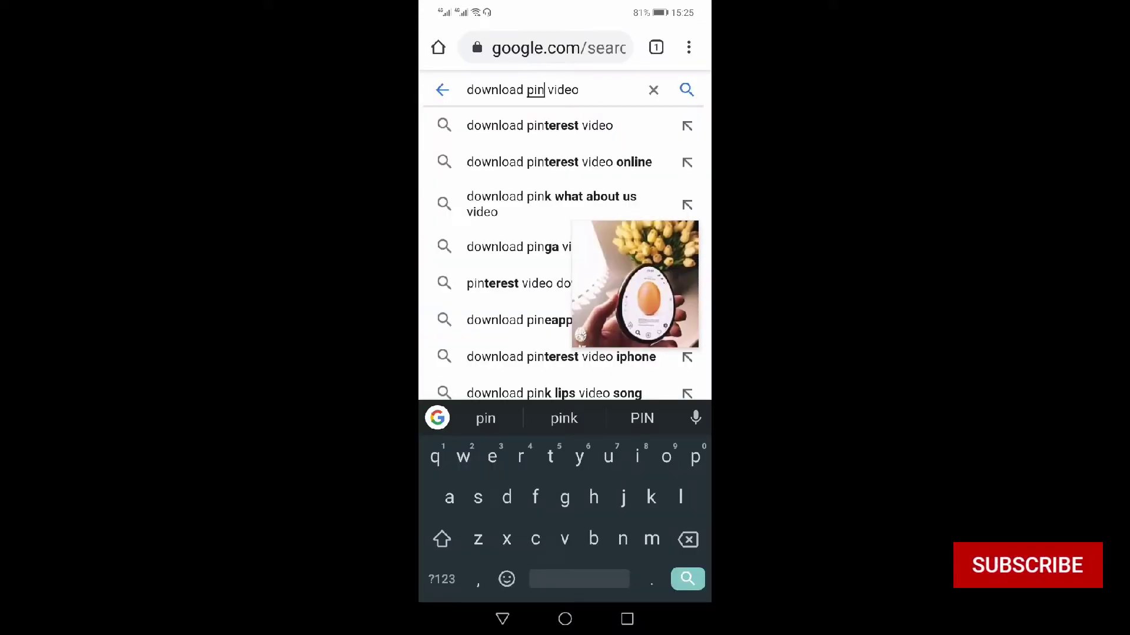
- Search Google for 'download pinterest video' and open the Pinterest Video Downloader site's link field
left_click(539, 126)
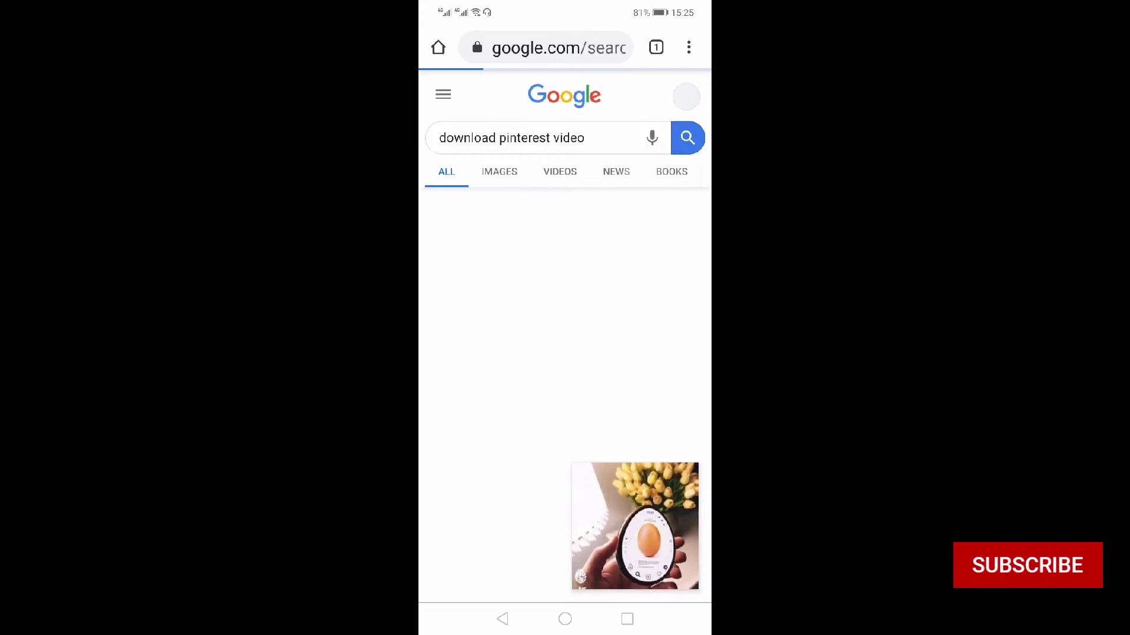
scroll(565, 353, "down", 3)
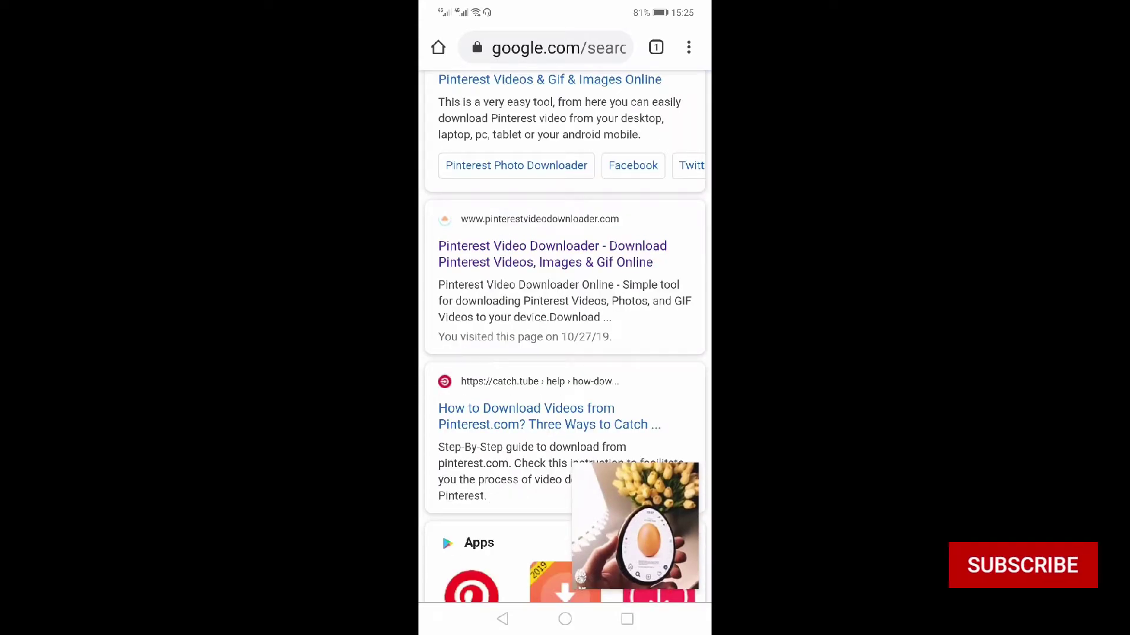
left_click(500, 262)
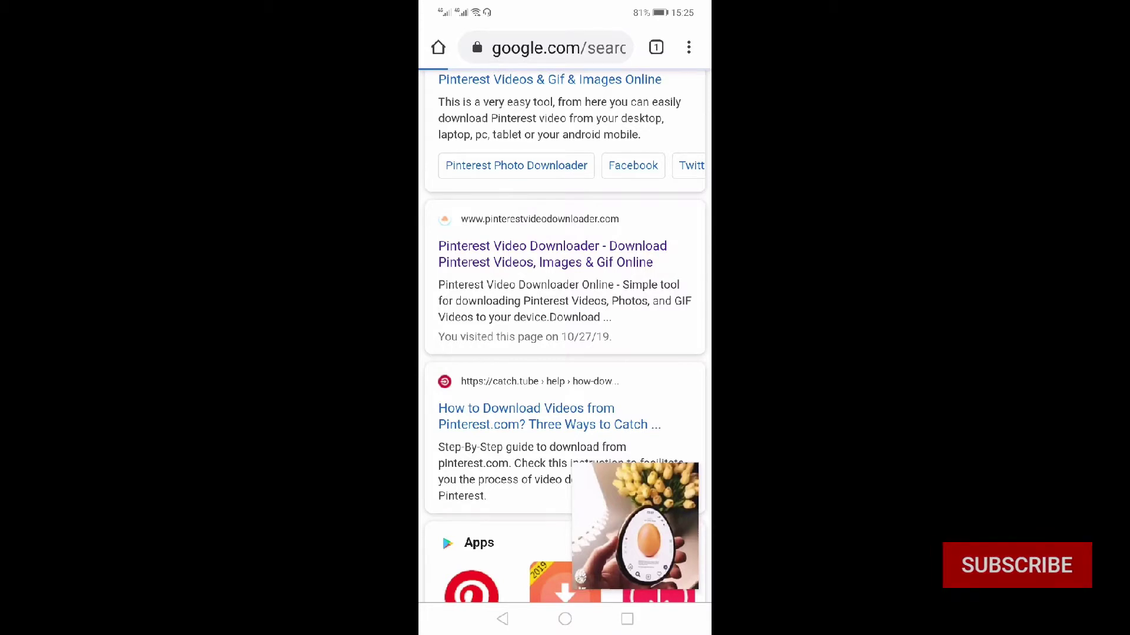
left_click(551, 394)
- Paste the pin link into the downloader and reveal the Download Video (720p) and Image (jpg) buttons
left_click(461, 364)
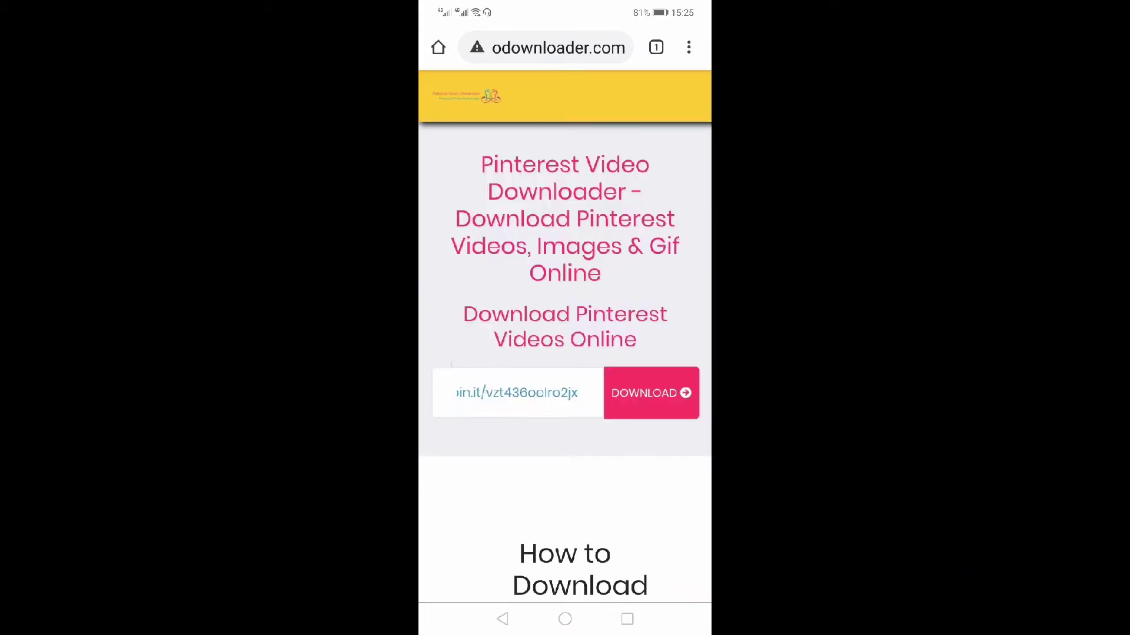
left_click(651, 393)
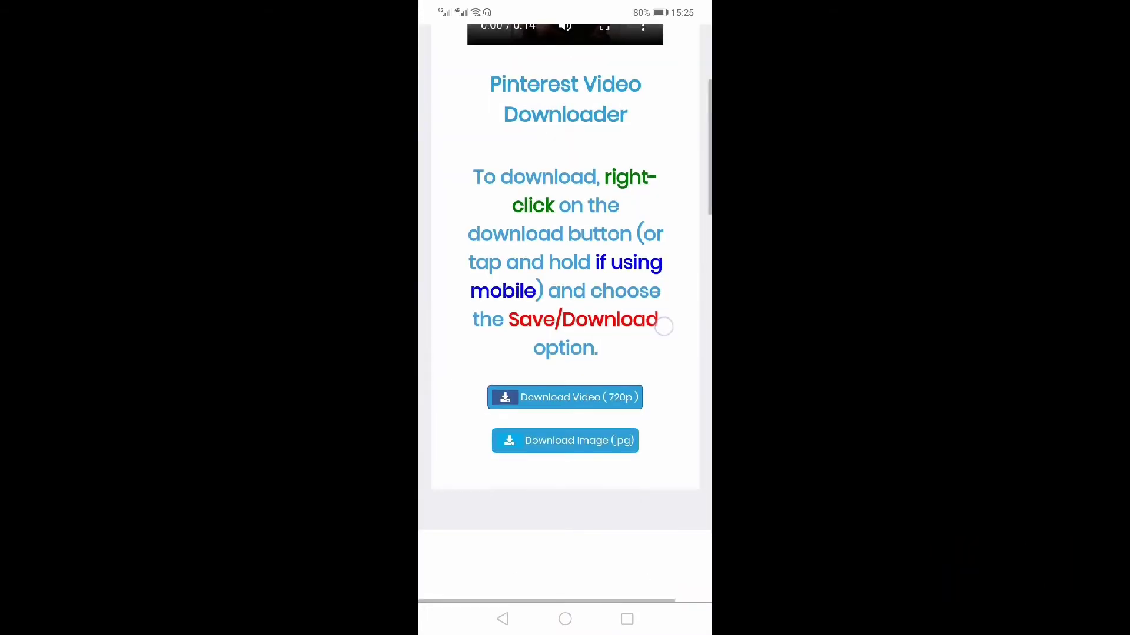
left_click_drag(663, 323, 658, 466)
left_click_drag(663, 262, 659, 204)
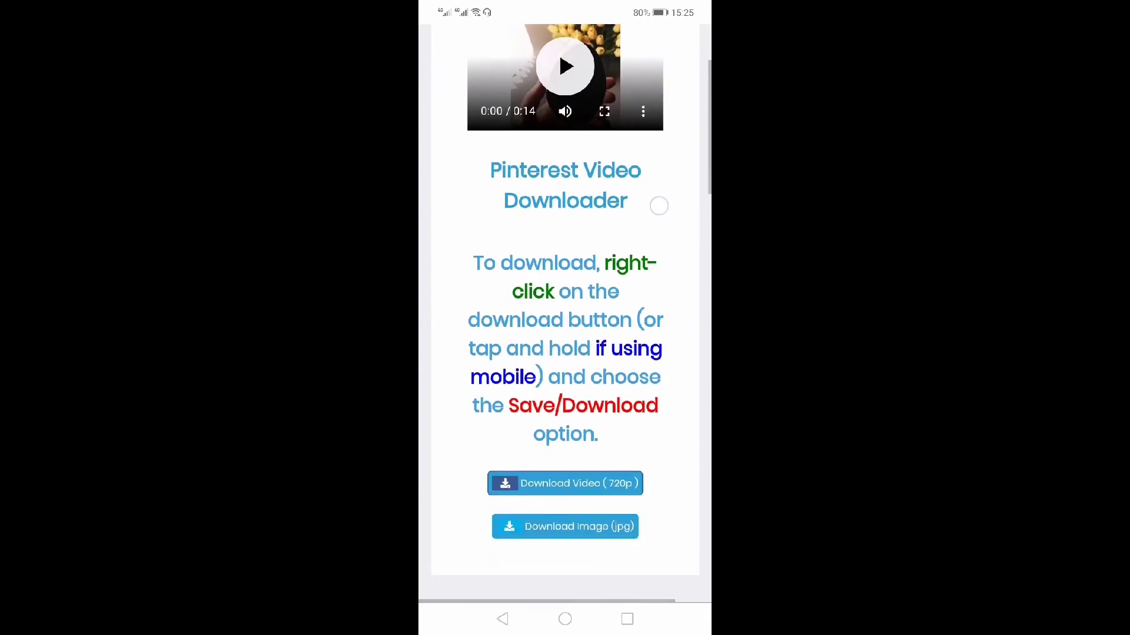
left_click_drag(674, 382, 676, 327)
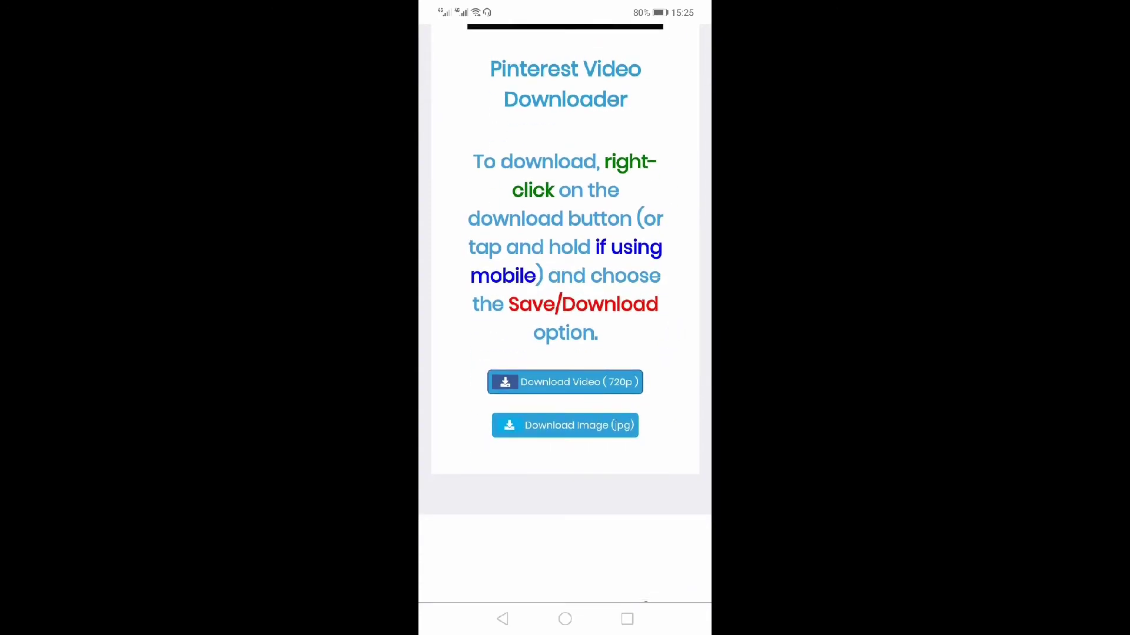
left_click_drag(682, 379, 676, 413)
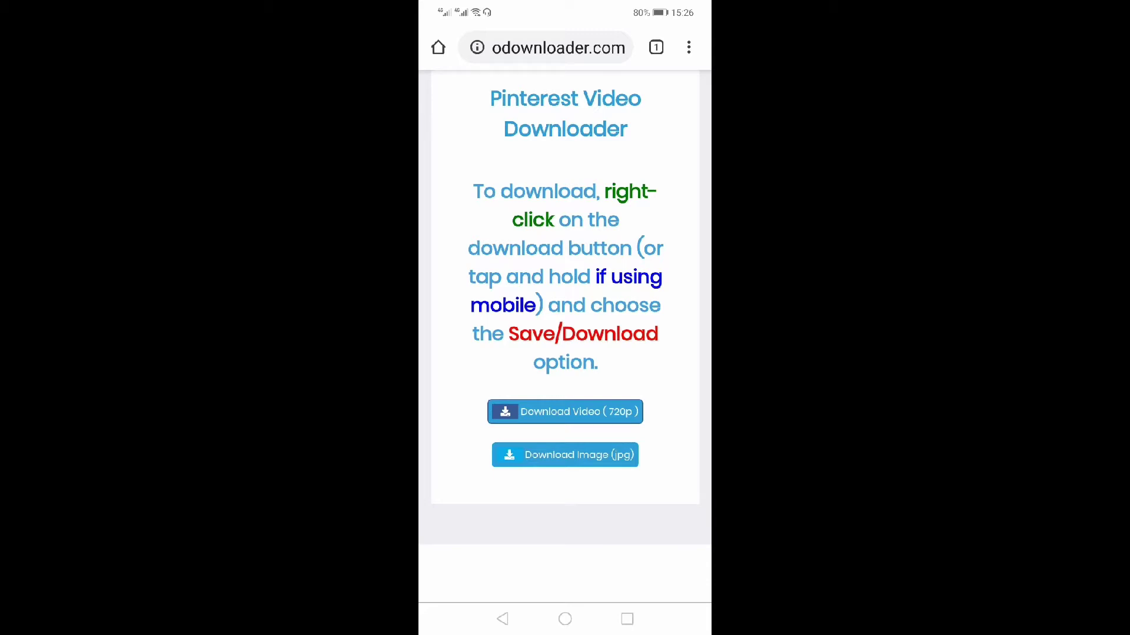
- Download the 720p egg-shaped smartphone video as an mp4 and return to the downloader page
left_click(605, 418)
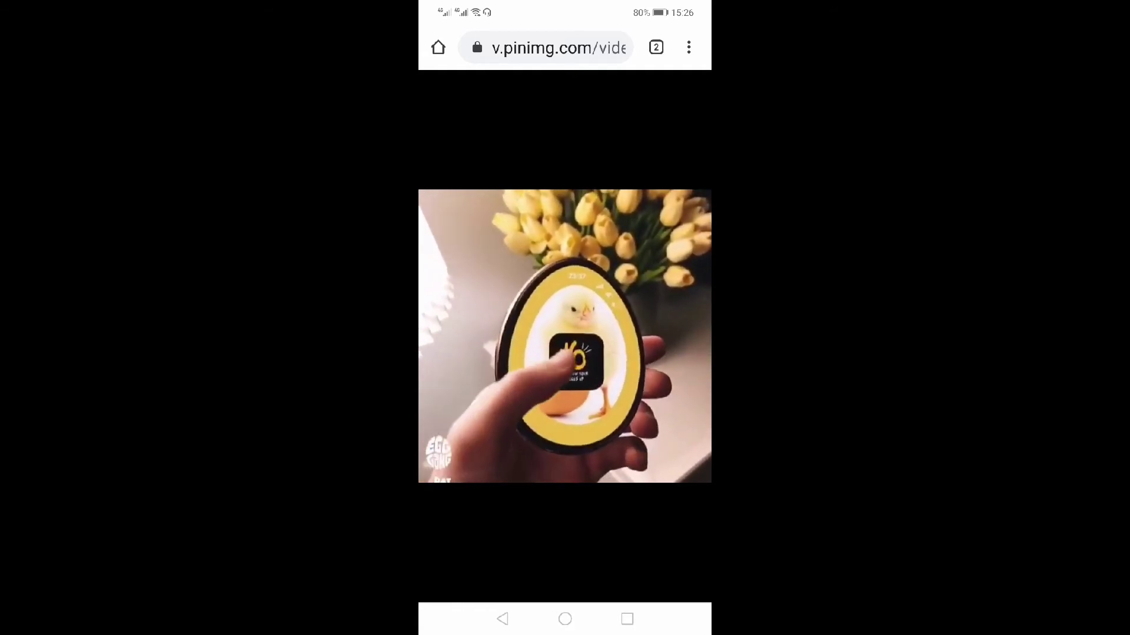
left_click(692, 443)
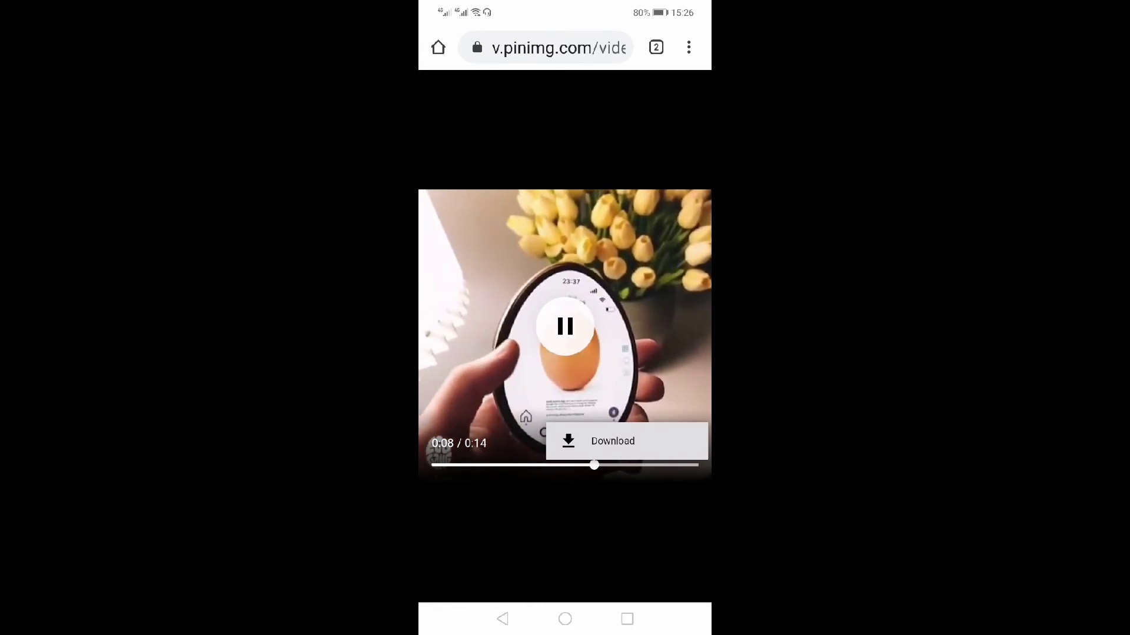
left_click(612, 442)
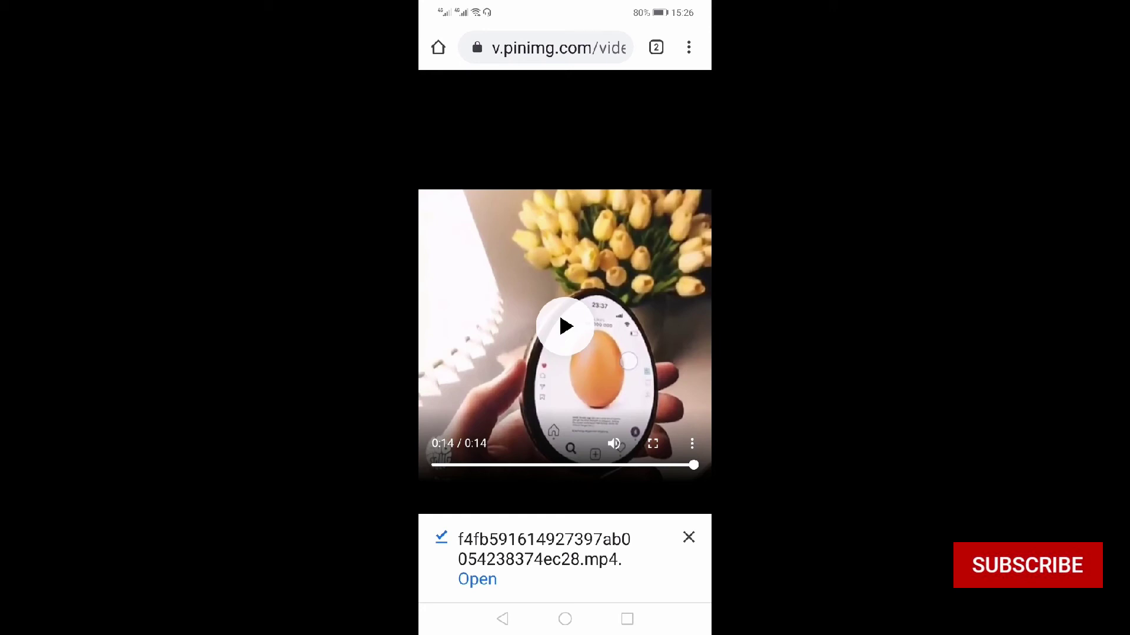
left_click(502, 619)
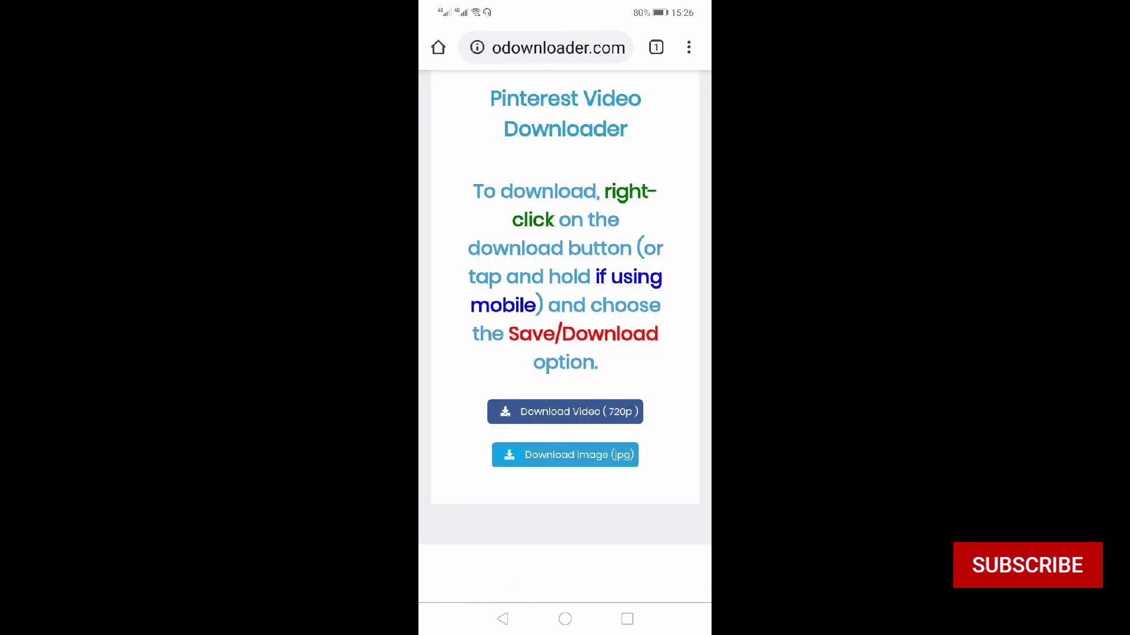